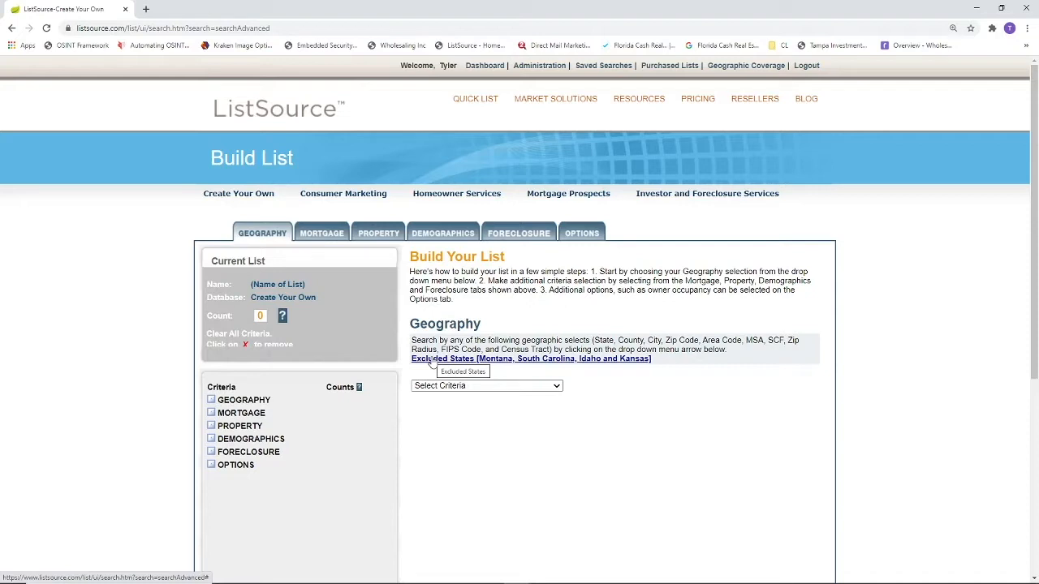
Step: Choose County as the geography criterion and select Florida as the state
scroll(371, 325, "down", 2)
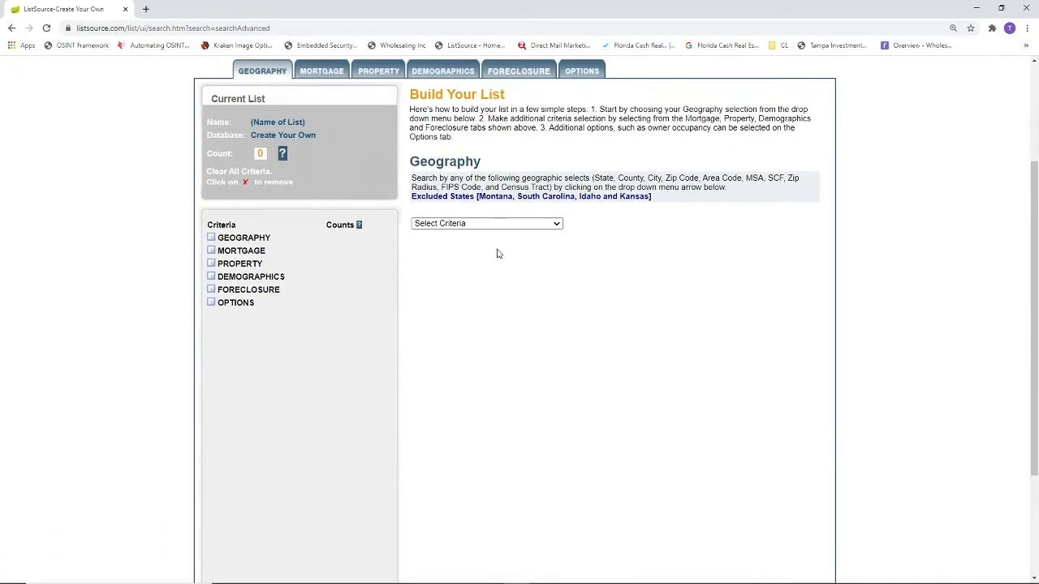
left_click(487, 224)
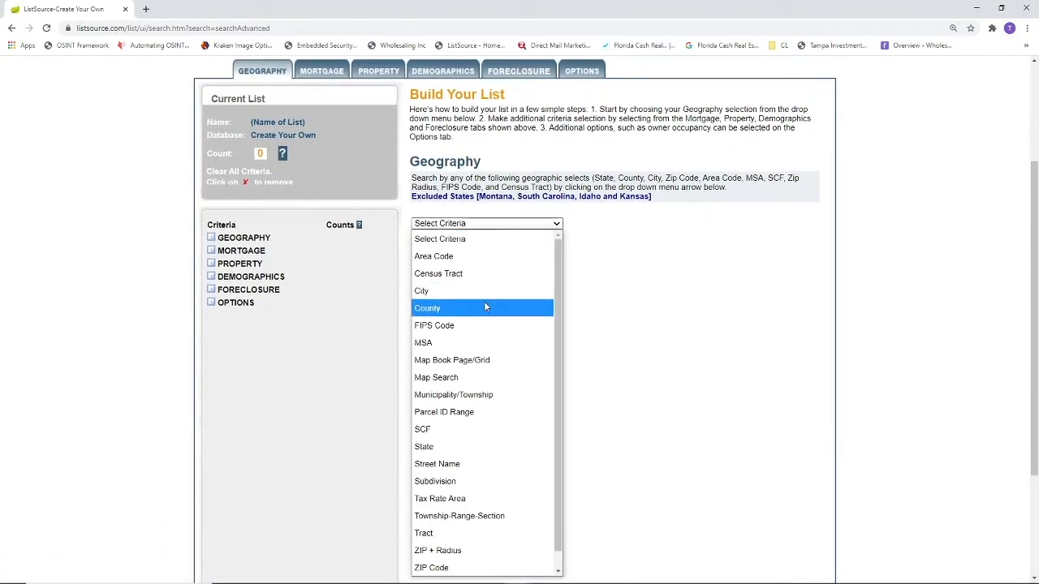
left_click(485, 307)
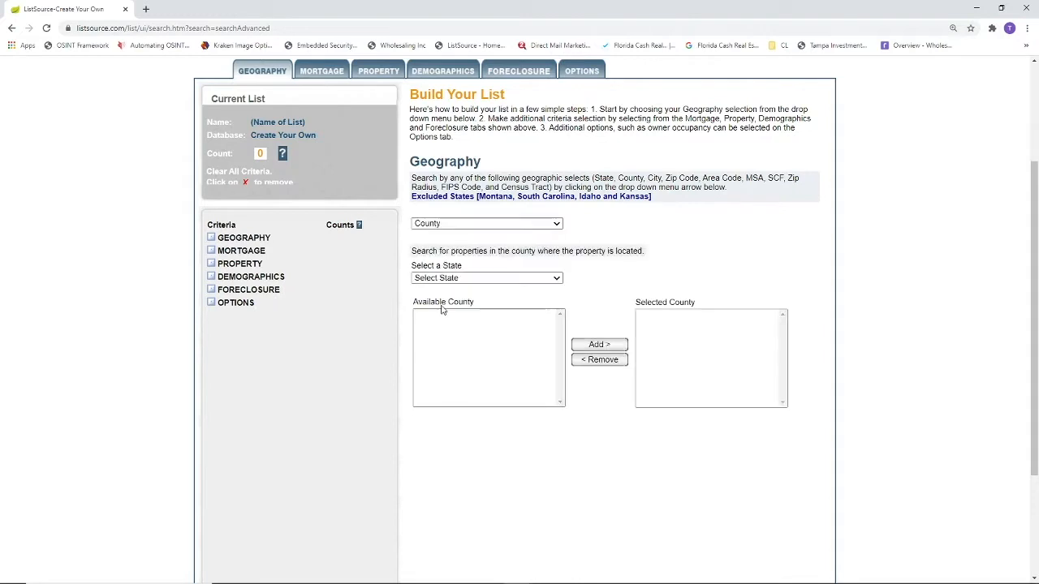
left_click(534, 280)
left_click(486, 449)
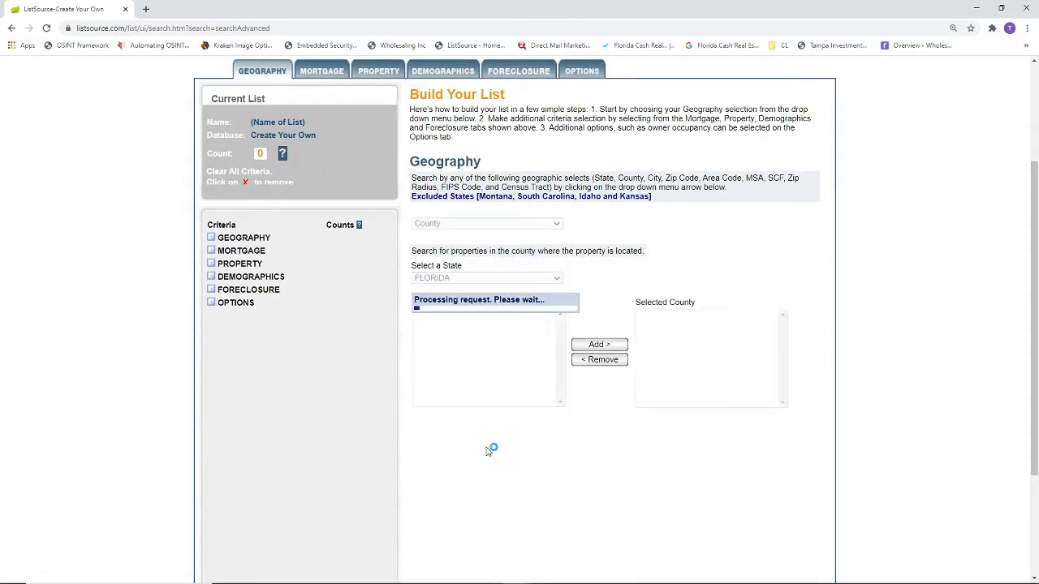
Step: Add Broward to the selected counties
left_click(455, 376)
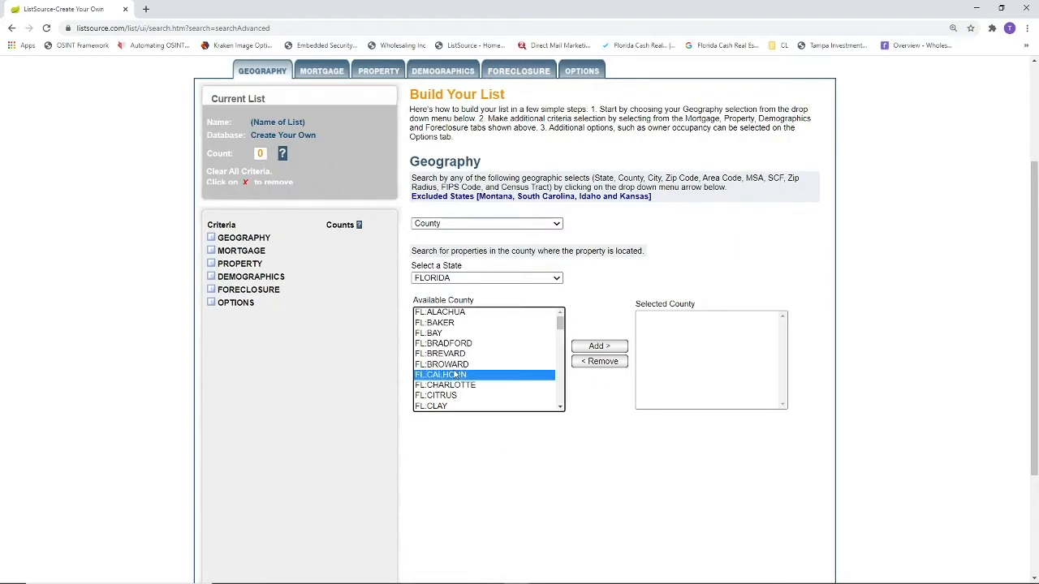
left_click(455, 365)
left_click(598, 349)
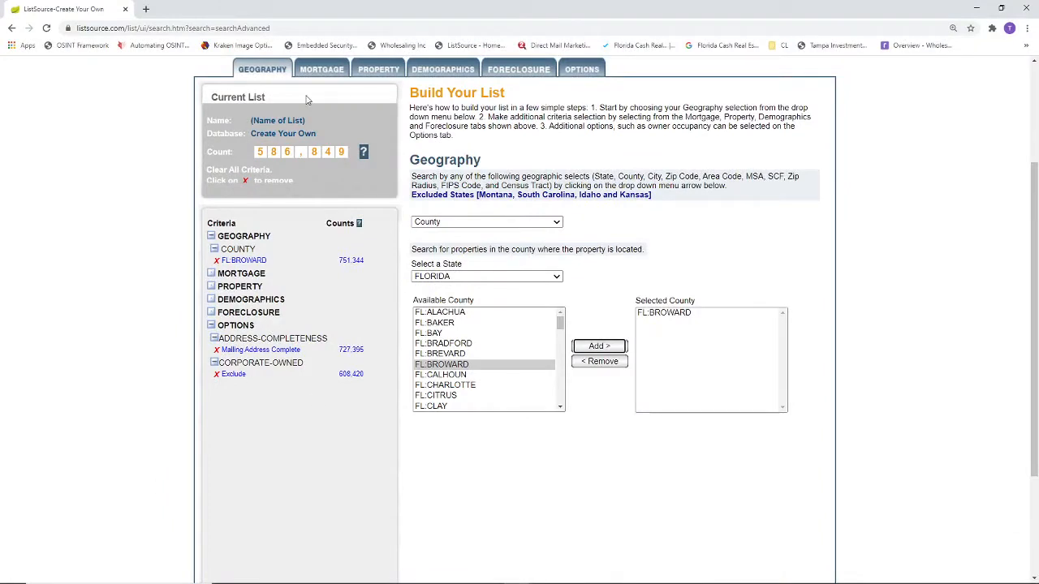
Step: Add a property Equity(%) filter ranging from 100 to 100 percent
left_click(367, 72)
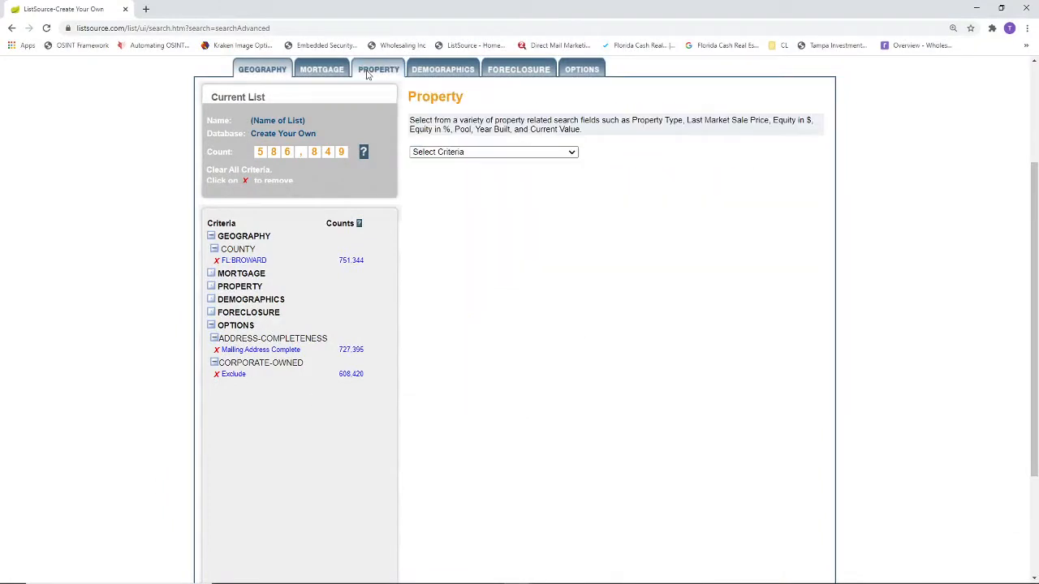
left_click(438, 153)
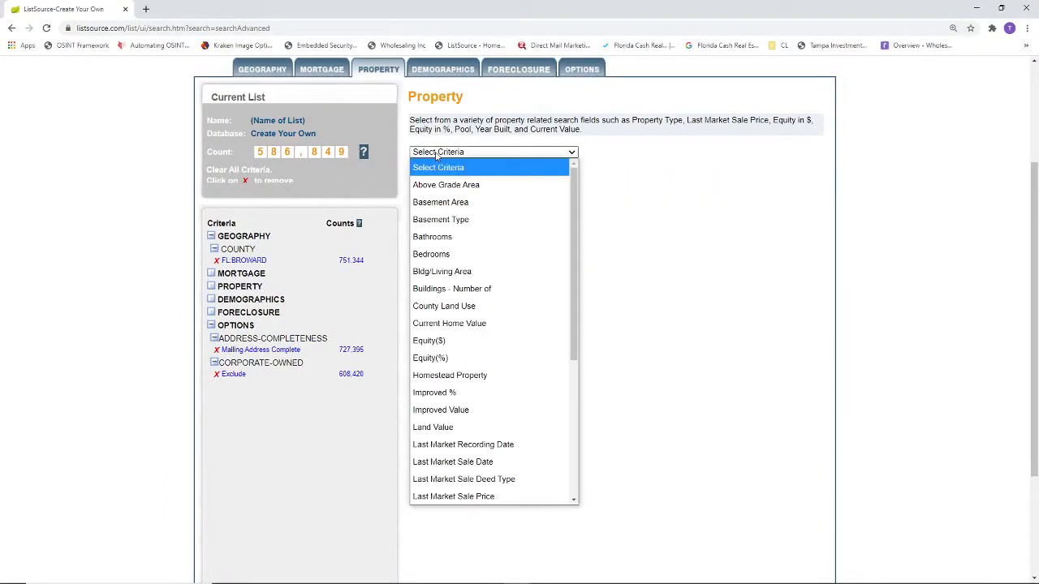
left_click(489, 358)
left_click(472, 325)
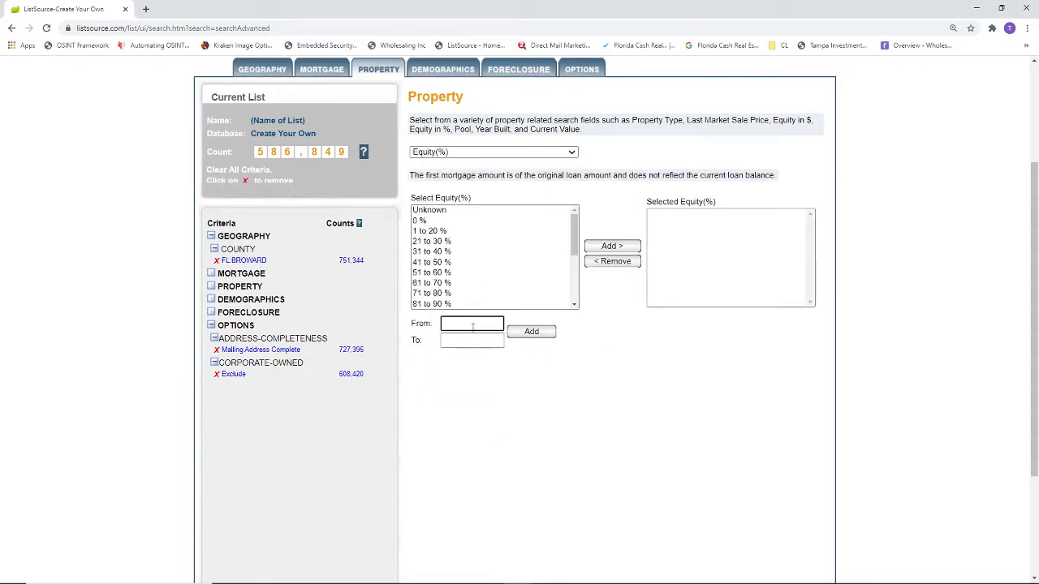
type("100")
left_click(471, 341)
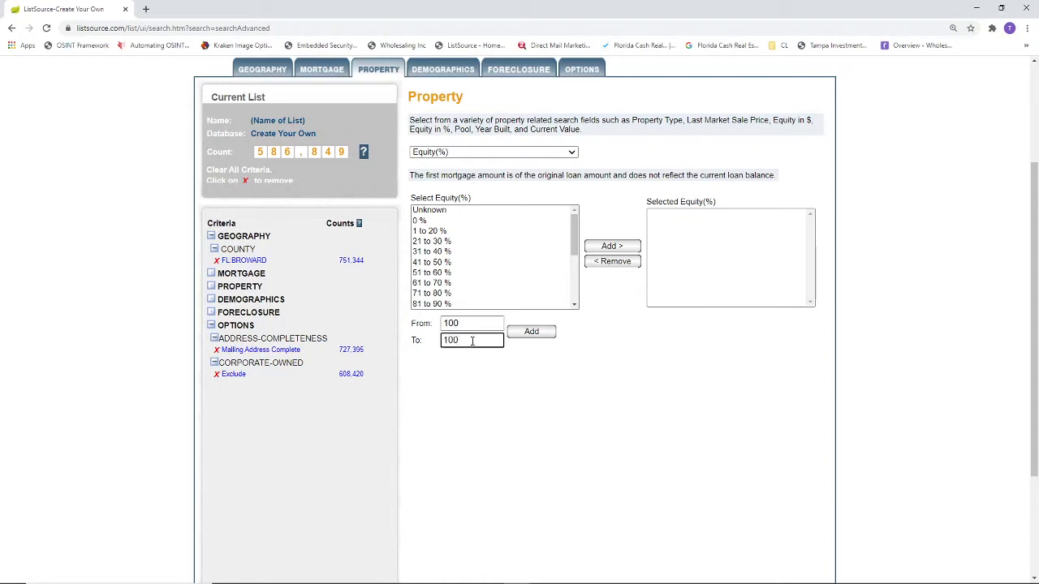
left_click(525, 333)
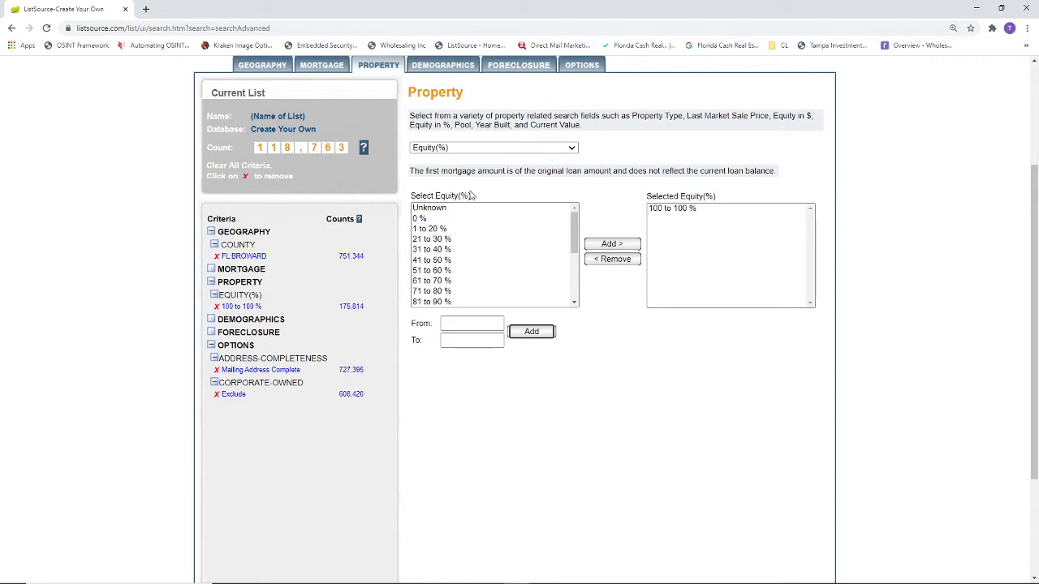
Step: Add a Last Market Sale Date filter from 10/22/2019 to 10/22/2020
left_click(466, 151)
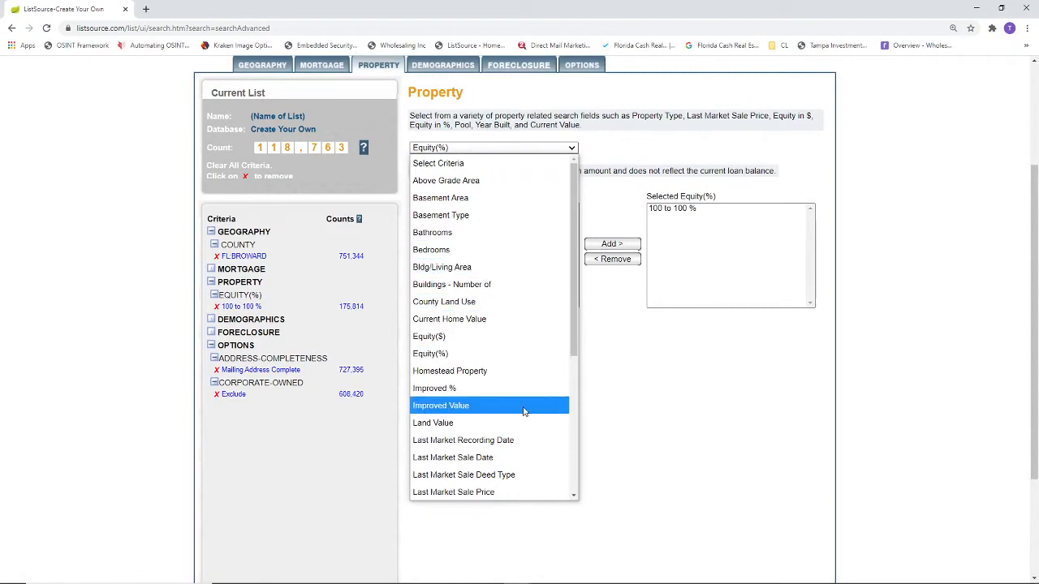
left_click(521, 464)
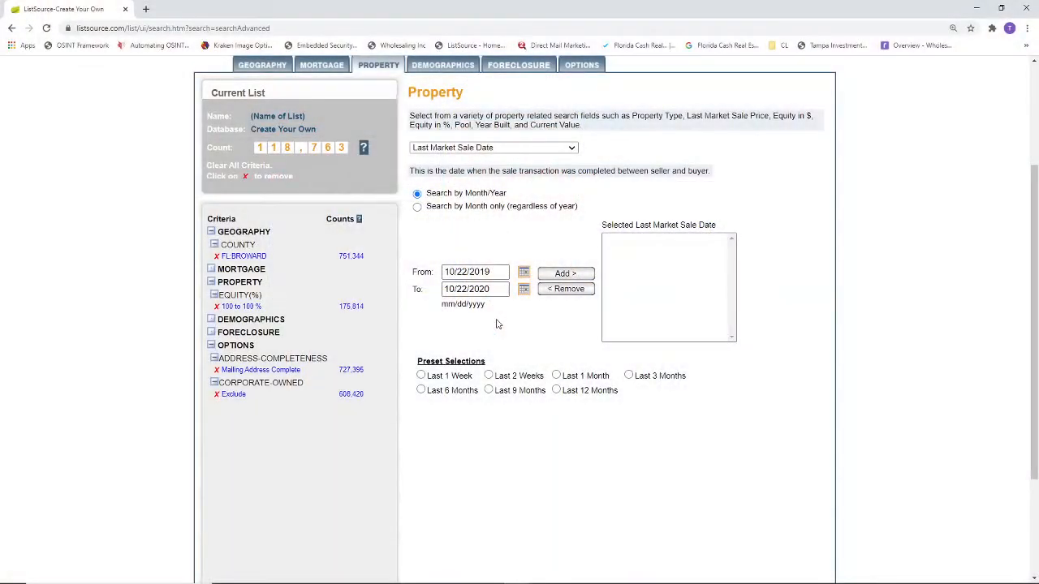
left_click(576, 274)
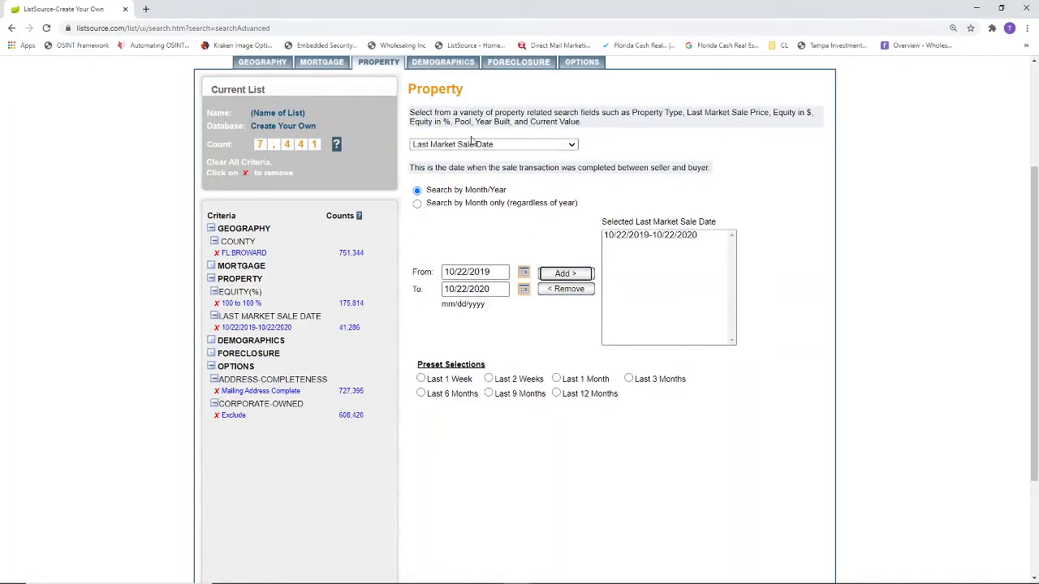
Step: Add a Last Market Sale Price filter from 100 to 500000
left_click(482, 146)
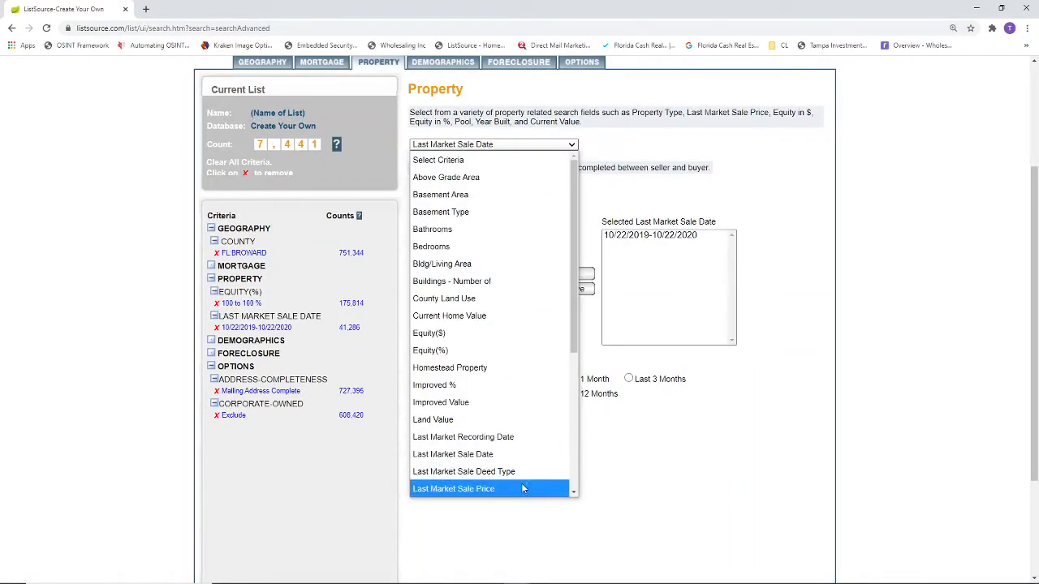
left_click(536, 554)
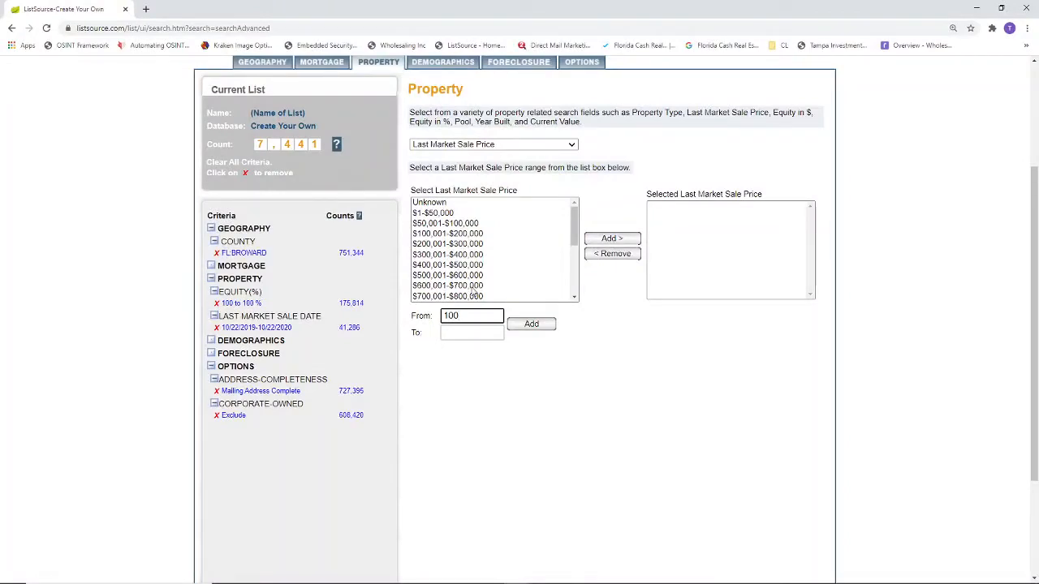
left_click(477, 334)
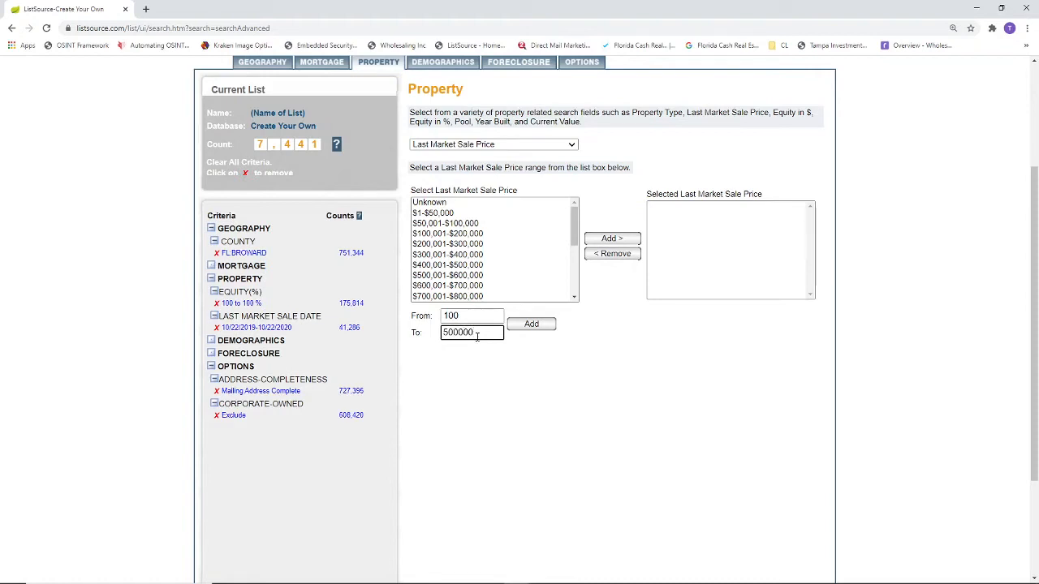
left_click(530, 325)
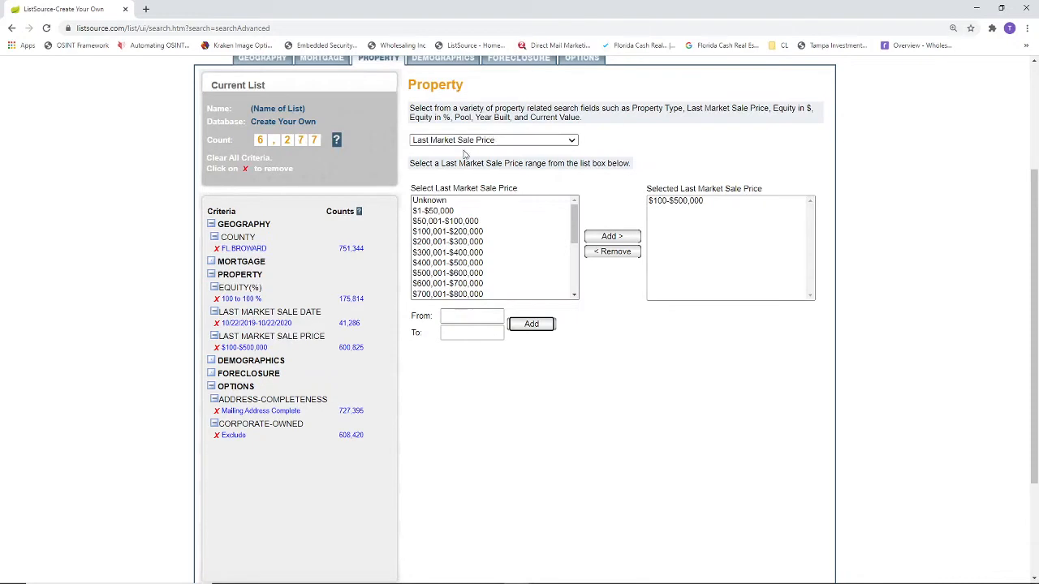
Step: Add the Single Family Residences 1-4 Units preset as the property type filter
left_click(487, 141)
scroll(520, 324, "down", 5)
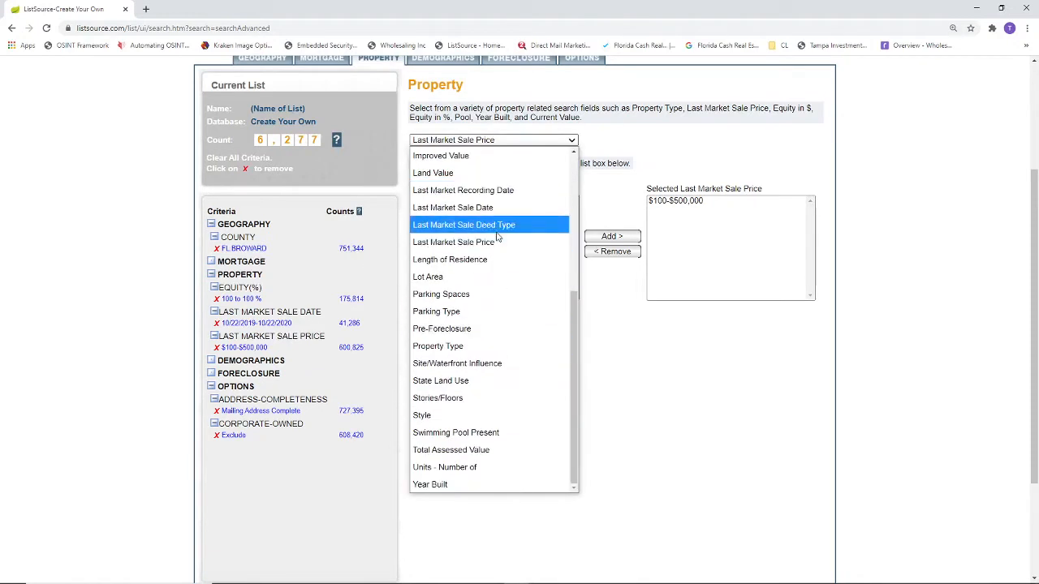
left_click(499, 346)
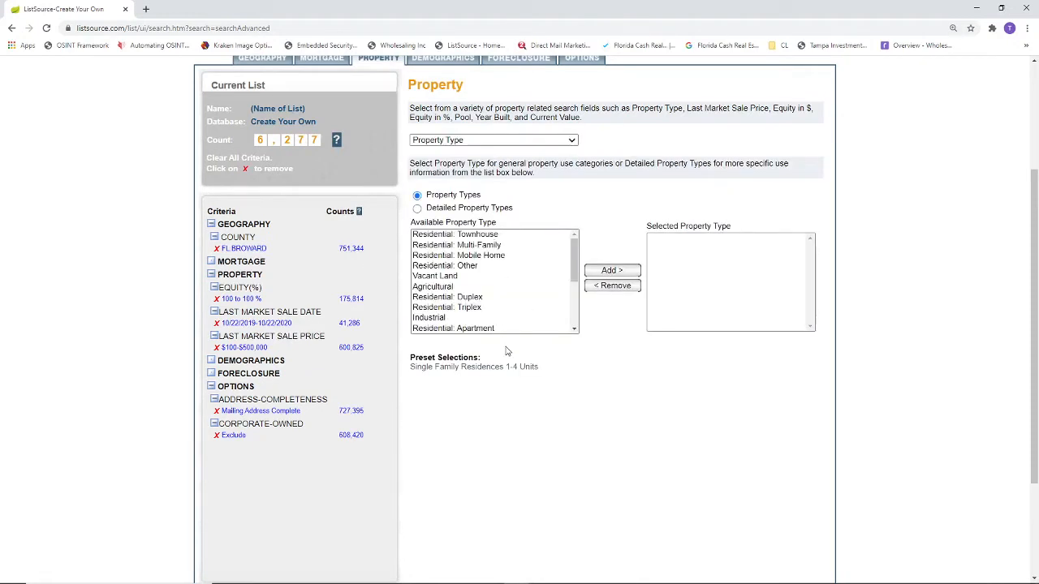
left_click(508, 368)
scroll(611, 395, "down", 1)
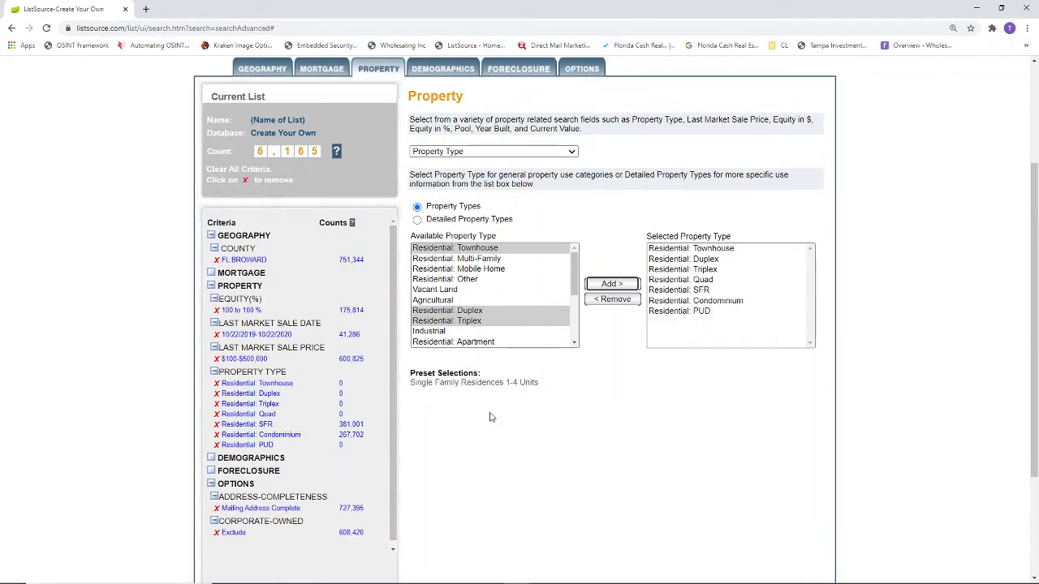
left_click(513, 153)
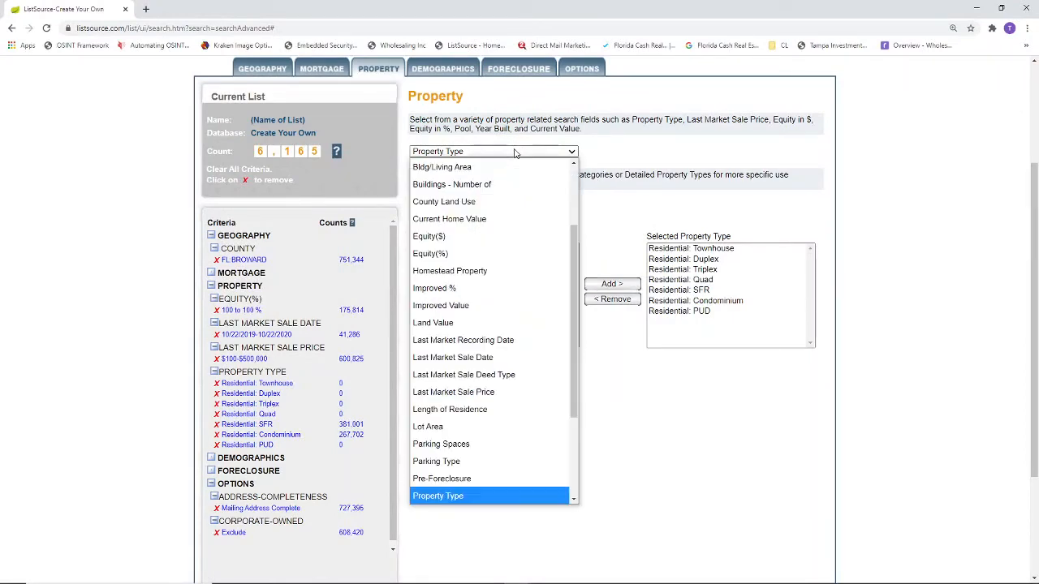
scroll(601, 429, "down", 2)
scroll(502, 241, "up", 3)
left_click(493, 206)
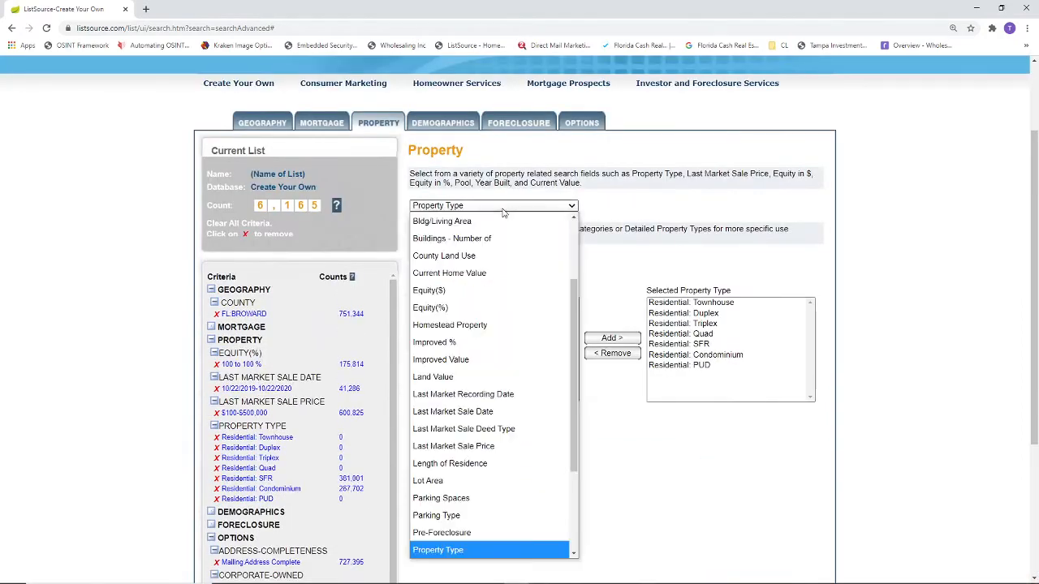
scroll(487, 308, "down", 3)
left_click(610, 473)
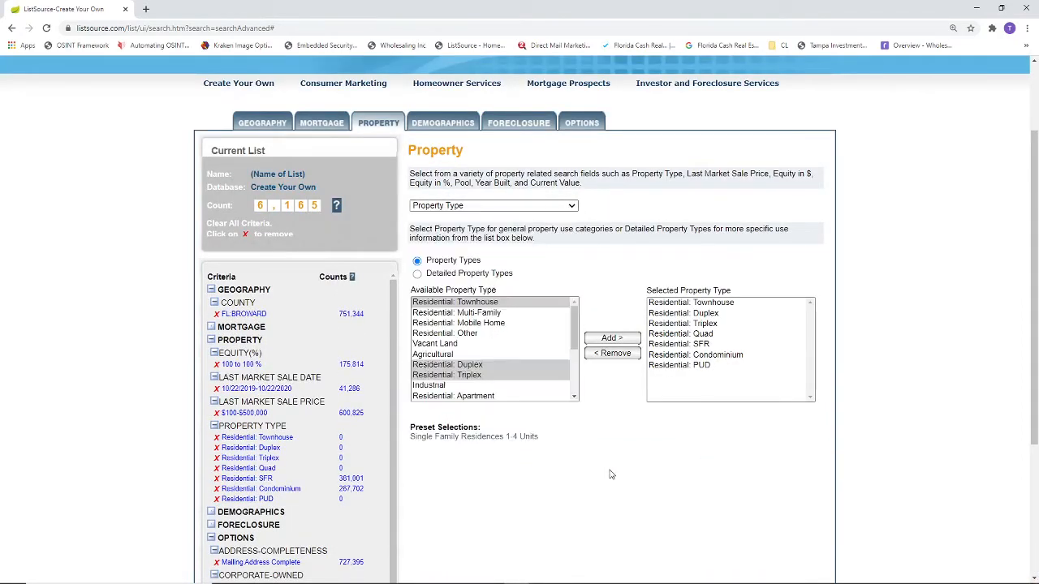
Step: Set the owner occupied status option to Absentee Owned
left_click(568, 126)
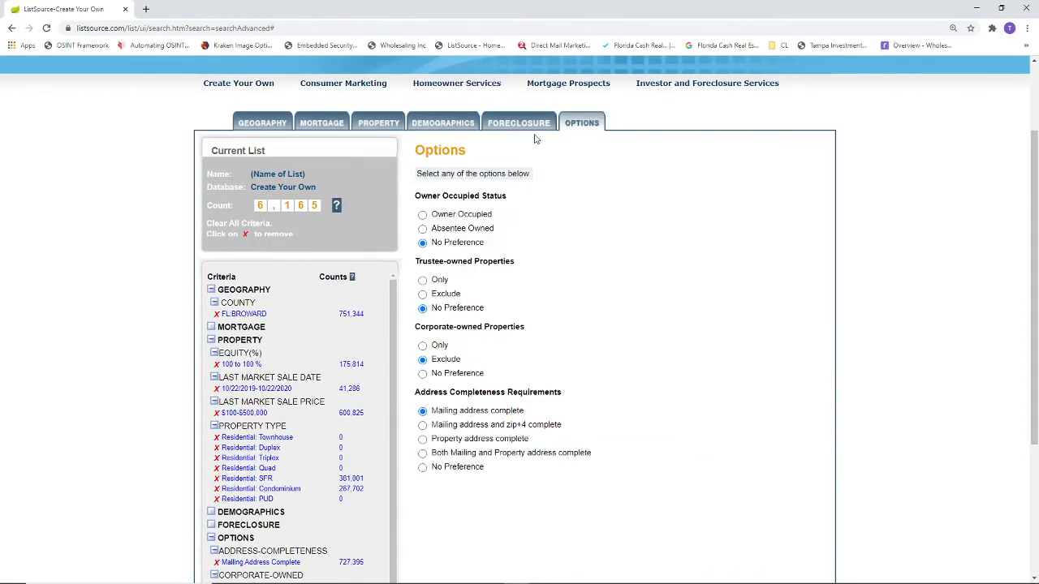
scroll(584, 212, "down", 1)
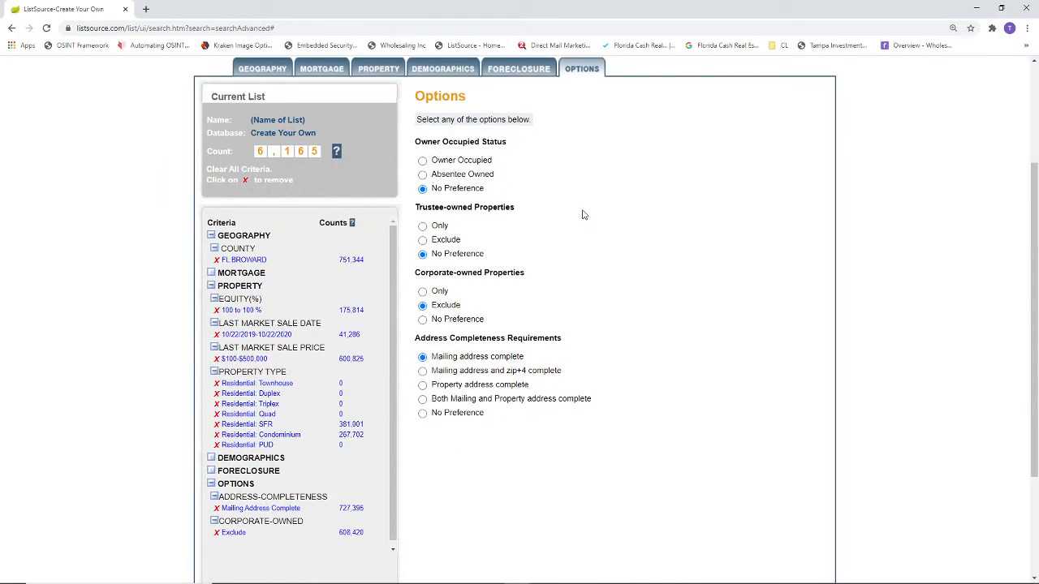
left_click(423, 176)
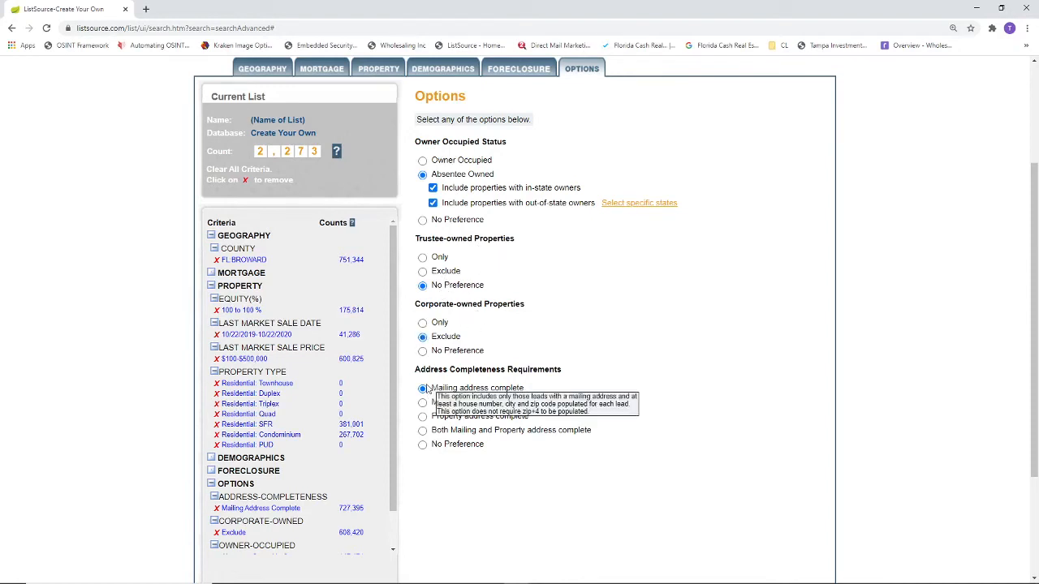
Step: Set corporate-owned properties and address completeness requirements both to No Preference
left_click(423, 350)
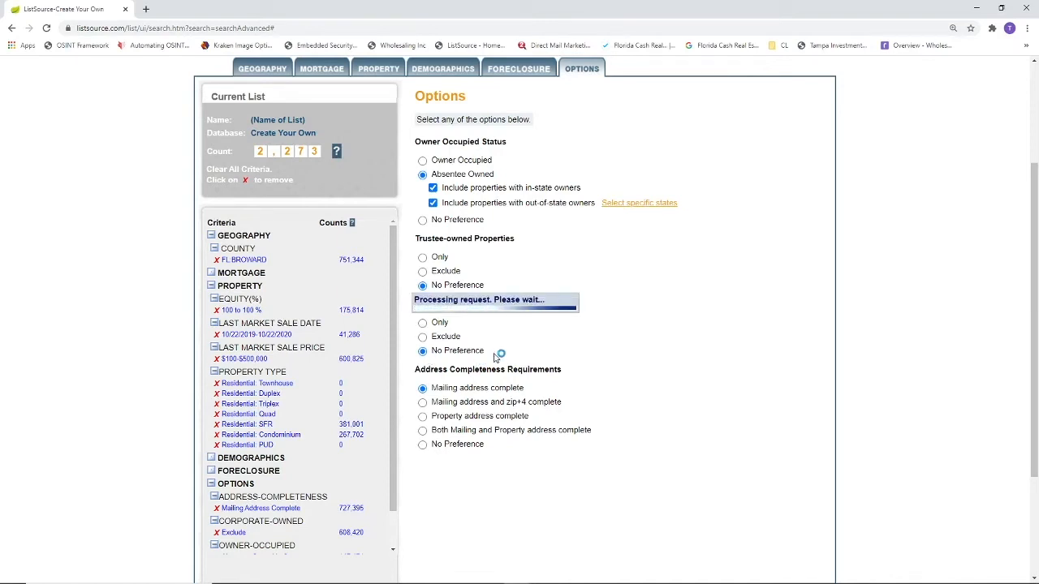
scroll(538, 367, "down", 3)
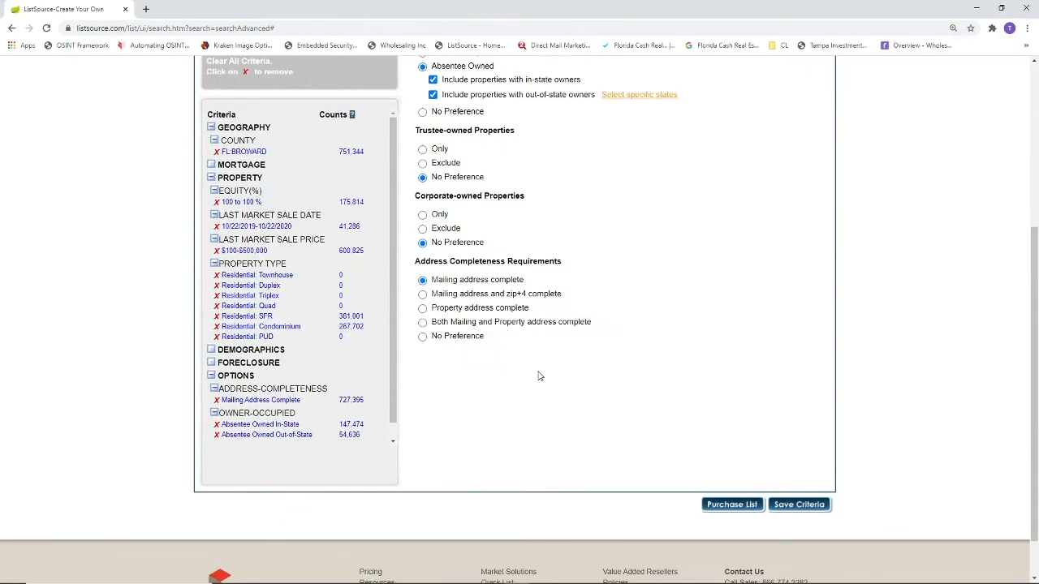
left_click(422, 336)
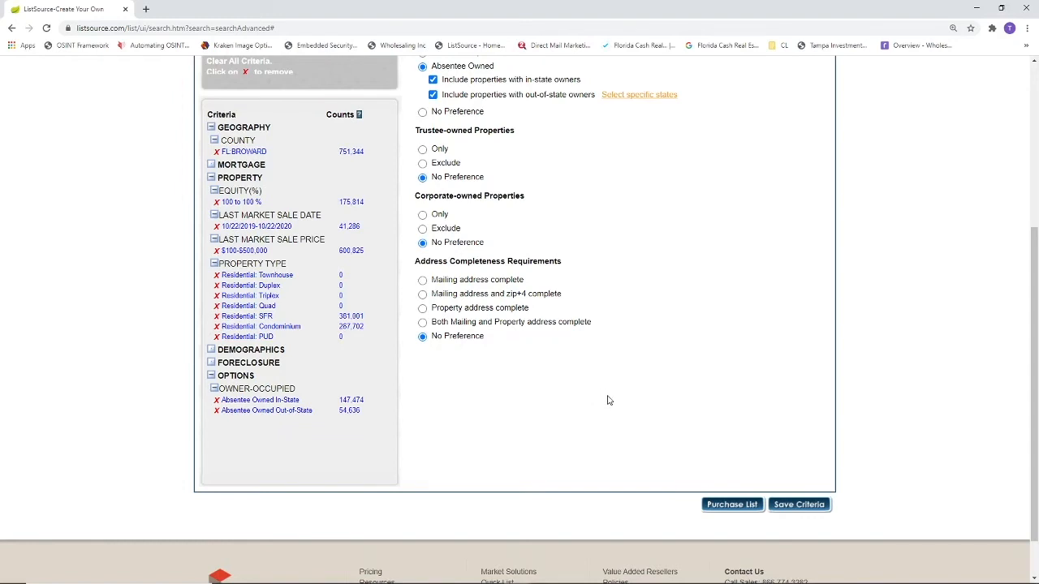
Step: Save the search criteria as "Buyers October 2020- Broward", overwriting the existing saved search
left_click(798, 505)
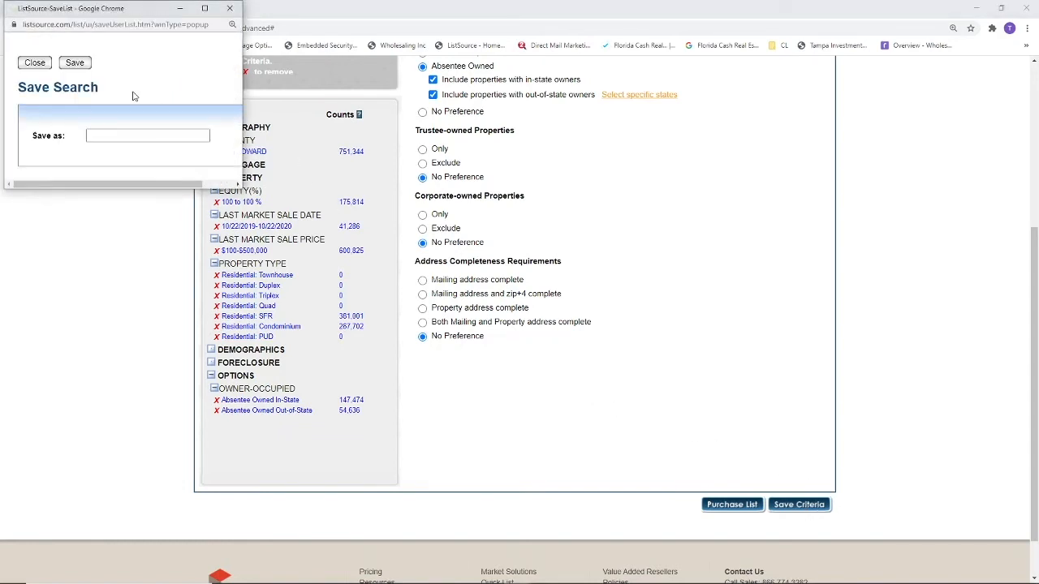
left_click(134, 133)
type("Buyers ")
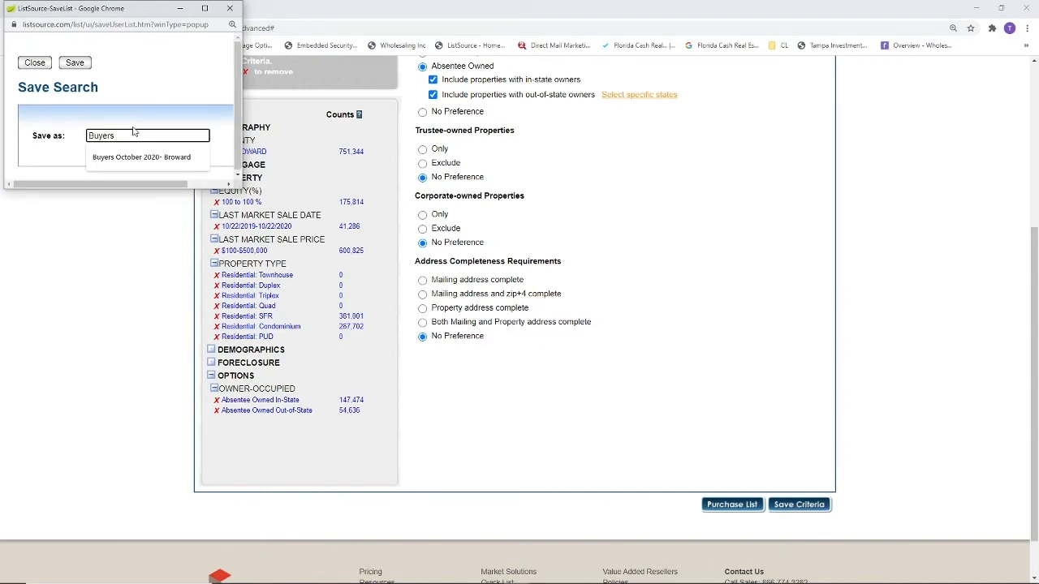
type("October 2020- Broward")
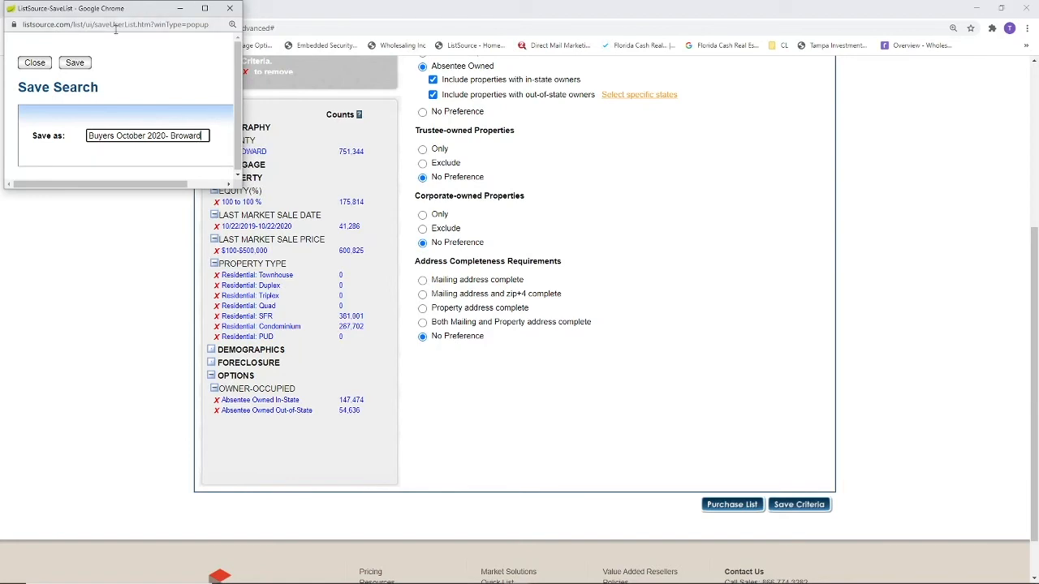
left_click(70, 74)
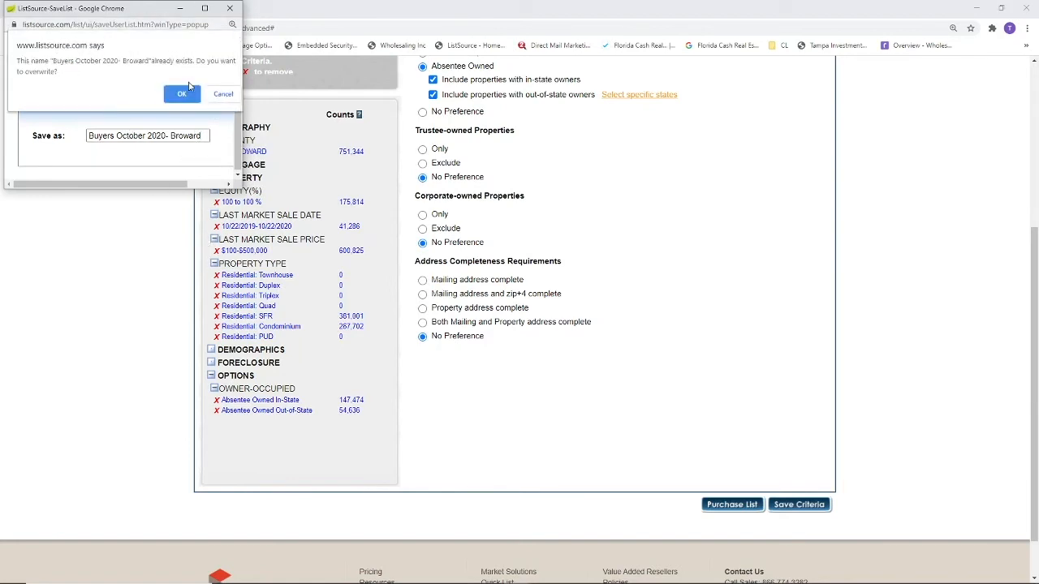
left_click(180, 89)
Step: Proceed to purchase the list
left_click(730, 504)
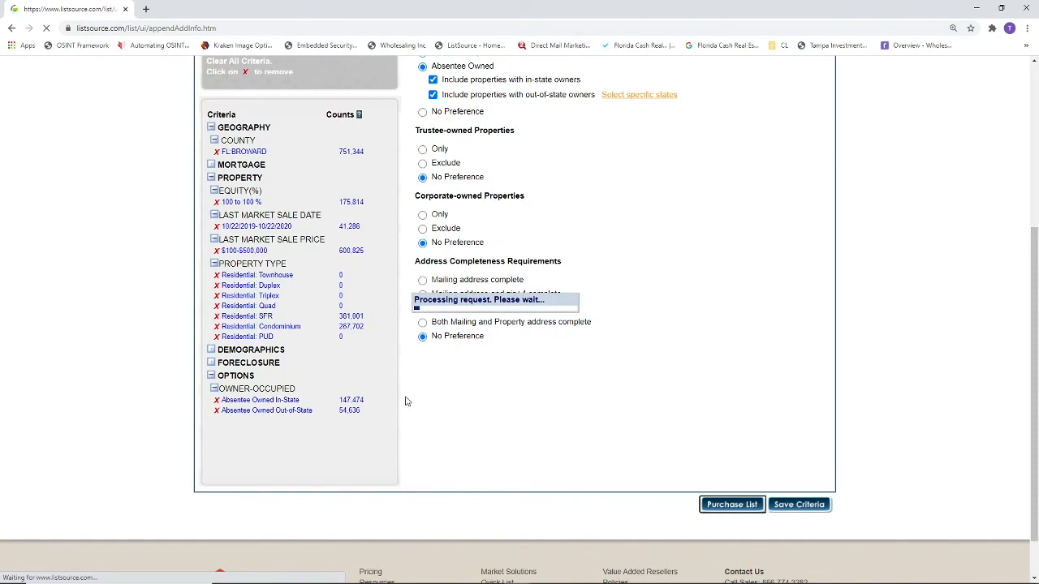